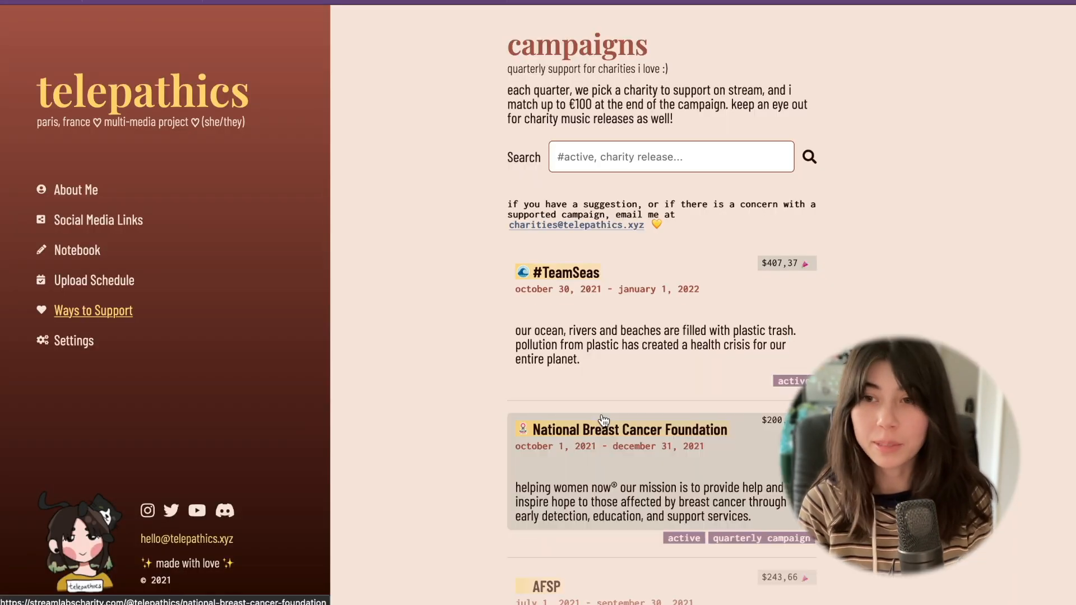
scroll(605, 423, down, 2)
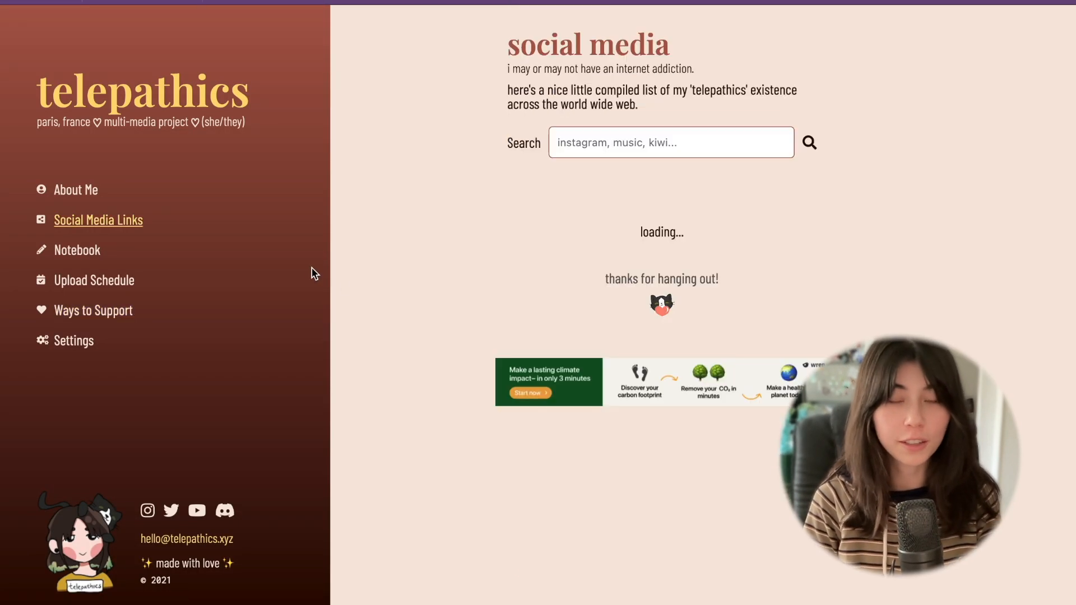
scroll(522, 340, down, 3)
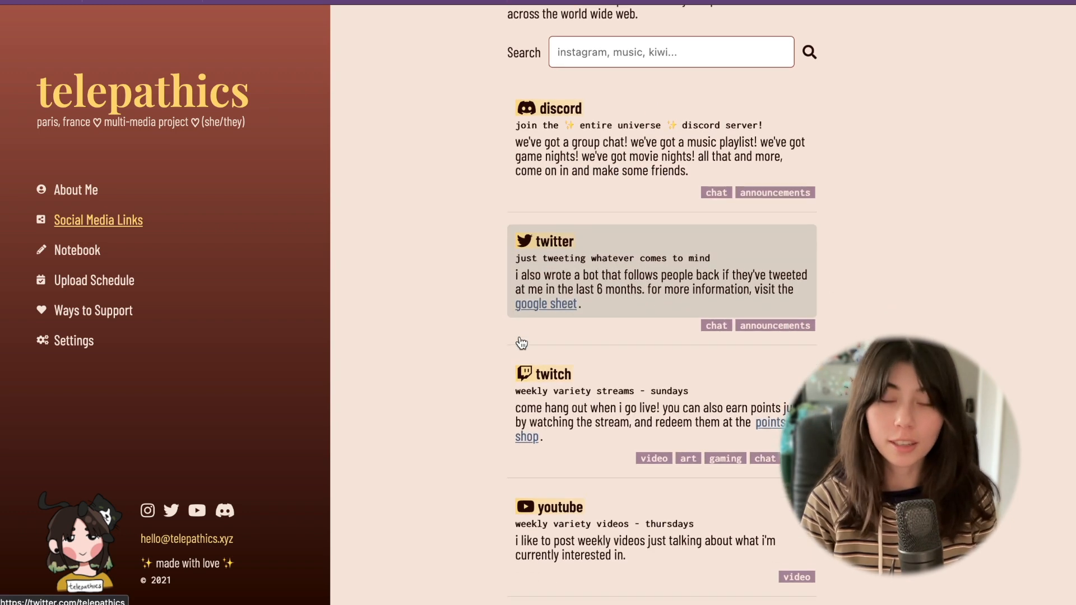
scroll(522, 341, down, 3)
scroll(521, 341, down, 3)
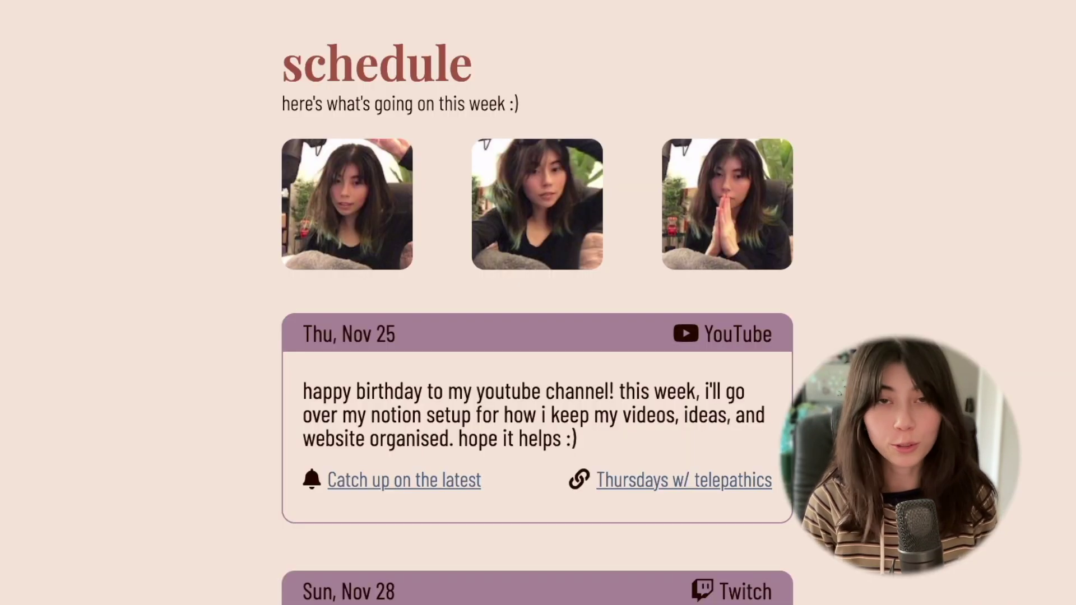
scroll(538, 337, down, 2)
scroll(539, 336, down, 2)
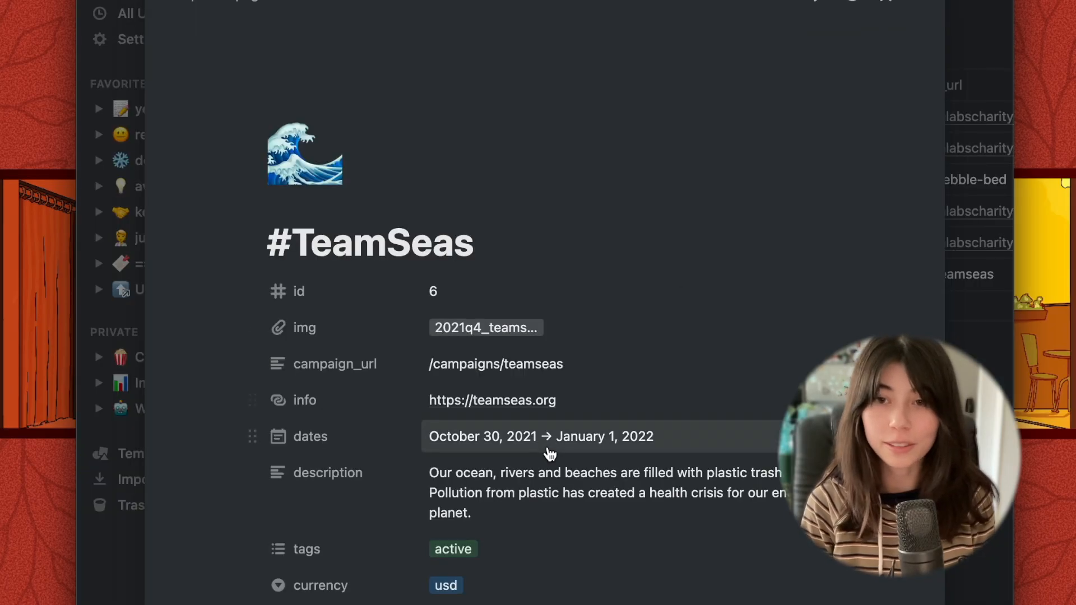
scroll(550, 454, down, 5)
scroll(549, 454, down, 2)
scroll(549, 453, down, 2)
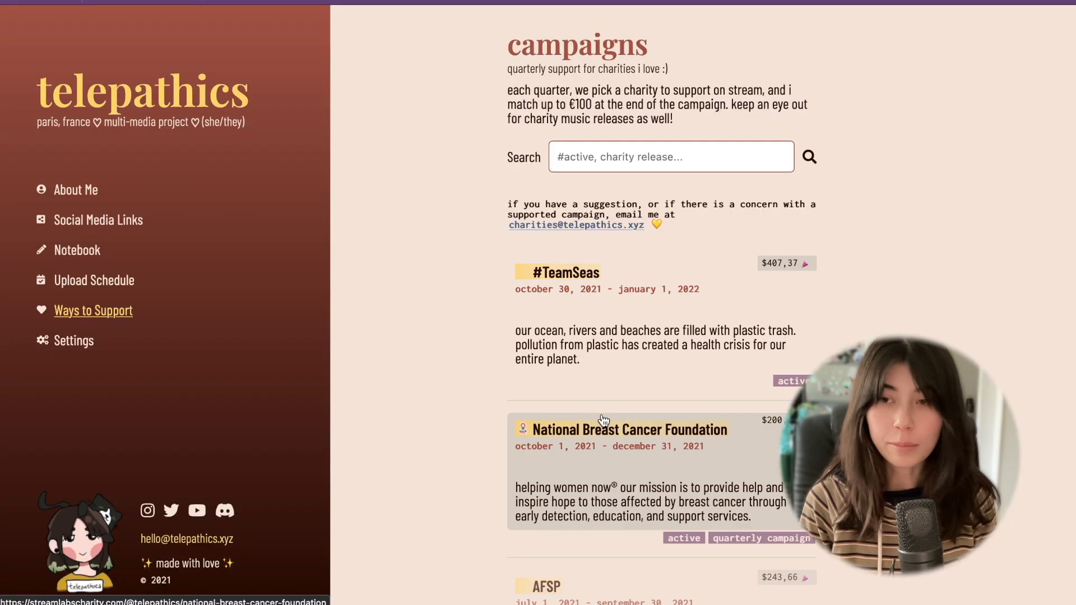
View the #TeamSeas campaign details from the website's campaigns database
click(566, 273)
scroll(661, 320, down, 4)
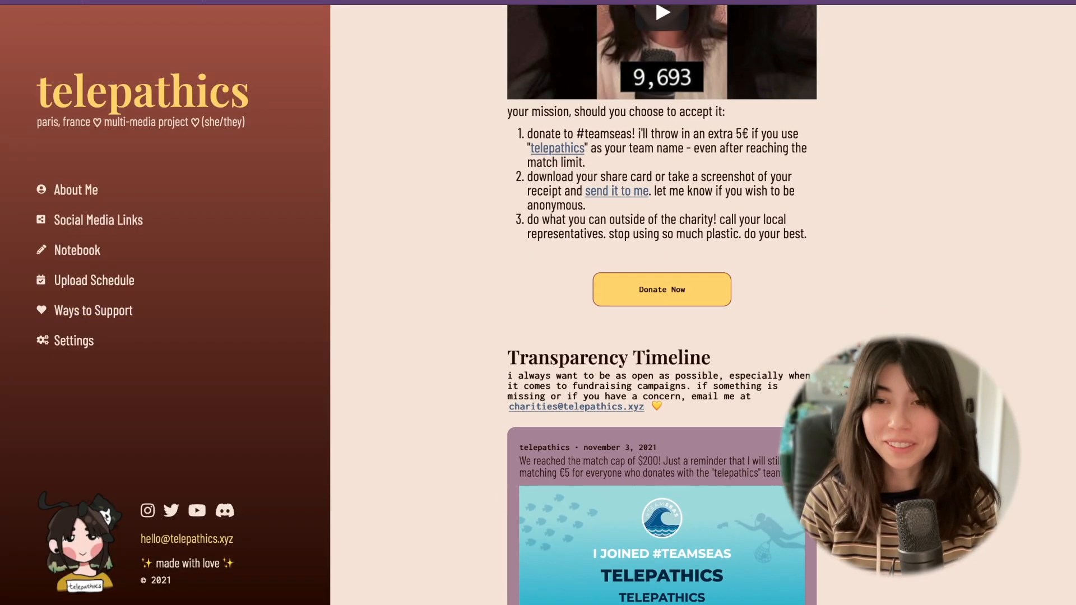
scroll(661, 319, down, 4)
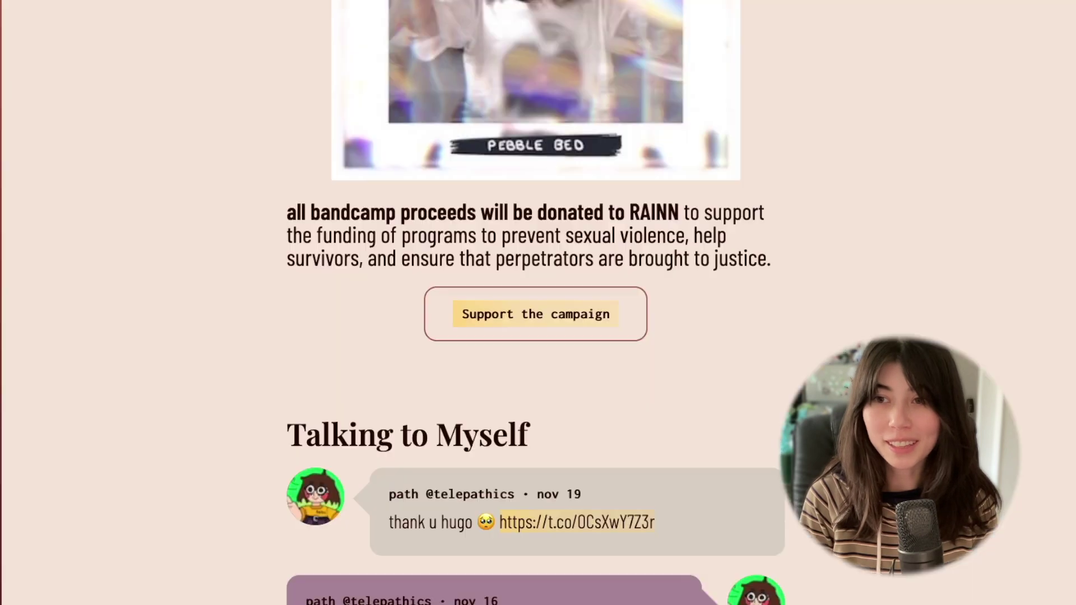
scroll(466, 476, down, 4)
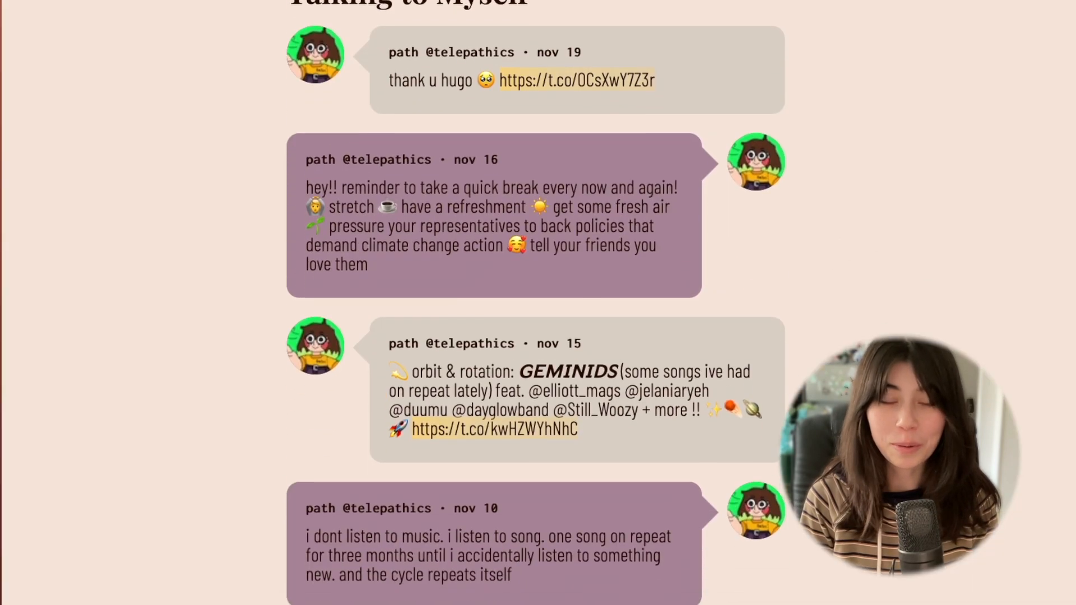
scroll(467, 477, up, 4)
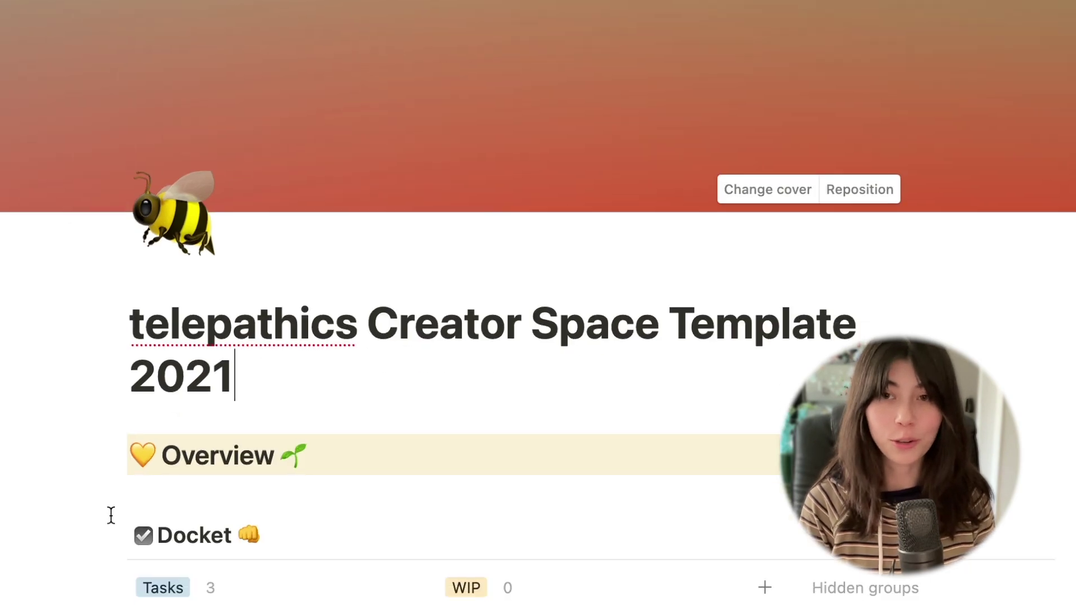
scroll(108, 515, down, 2)
scroll(108, 516, down, 2)
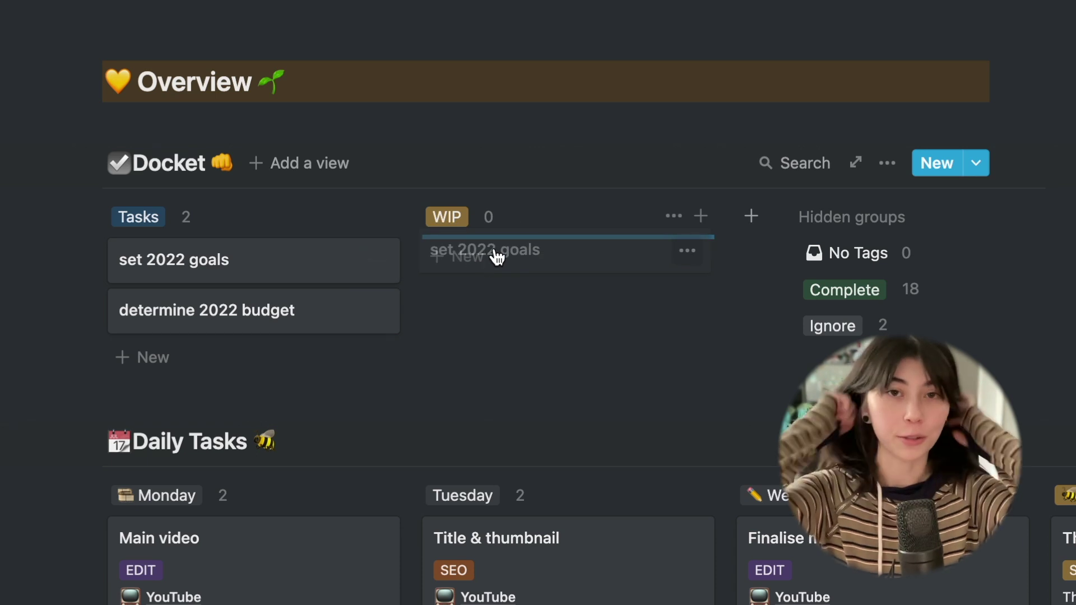
drag(496, 256, 495, 256)
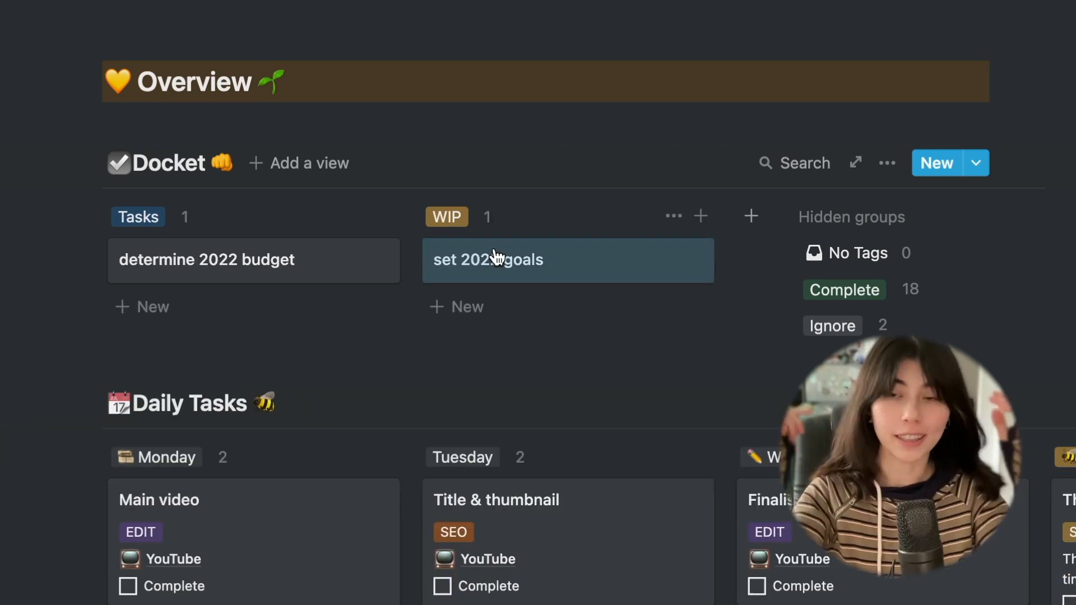
scroll(629, 372, down, 3)
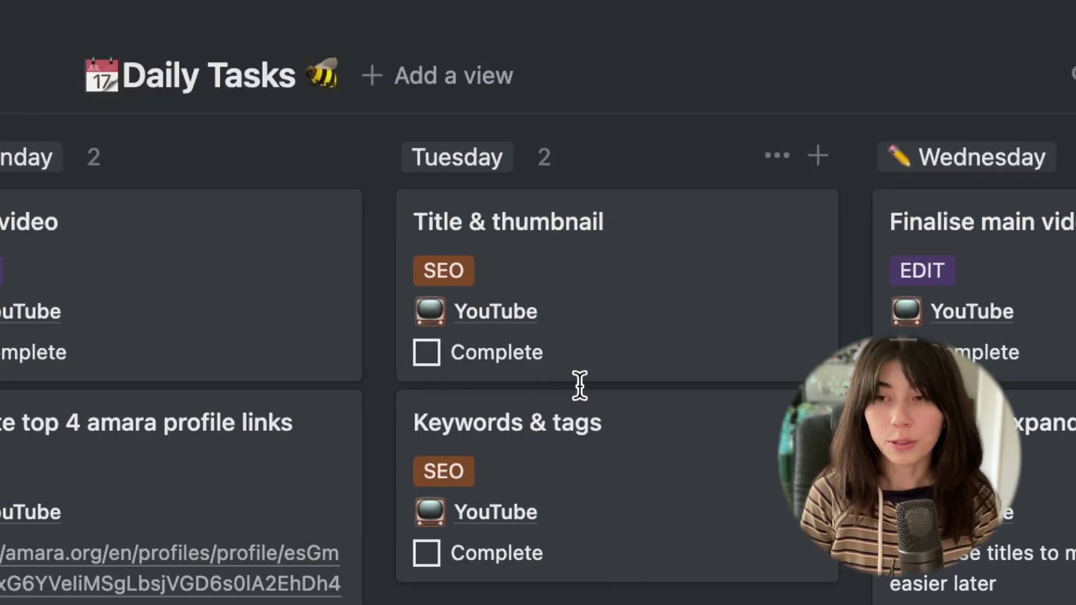
scroll(469, 376, right, 5)
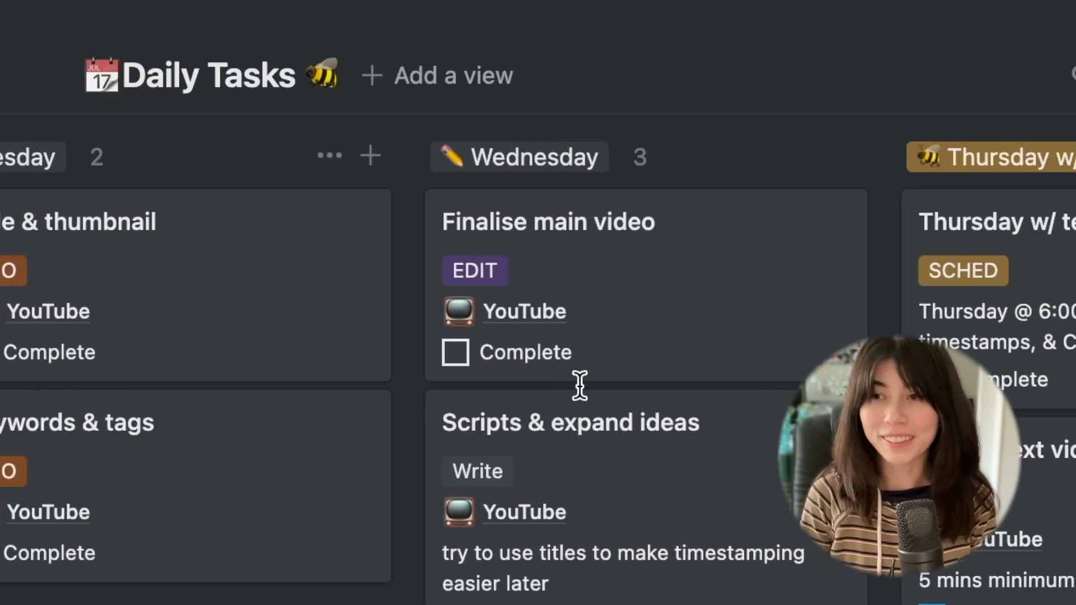
scroll(581, 386, right, 5)
scroll(463, 376, down, 5)
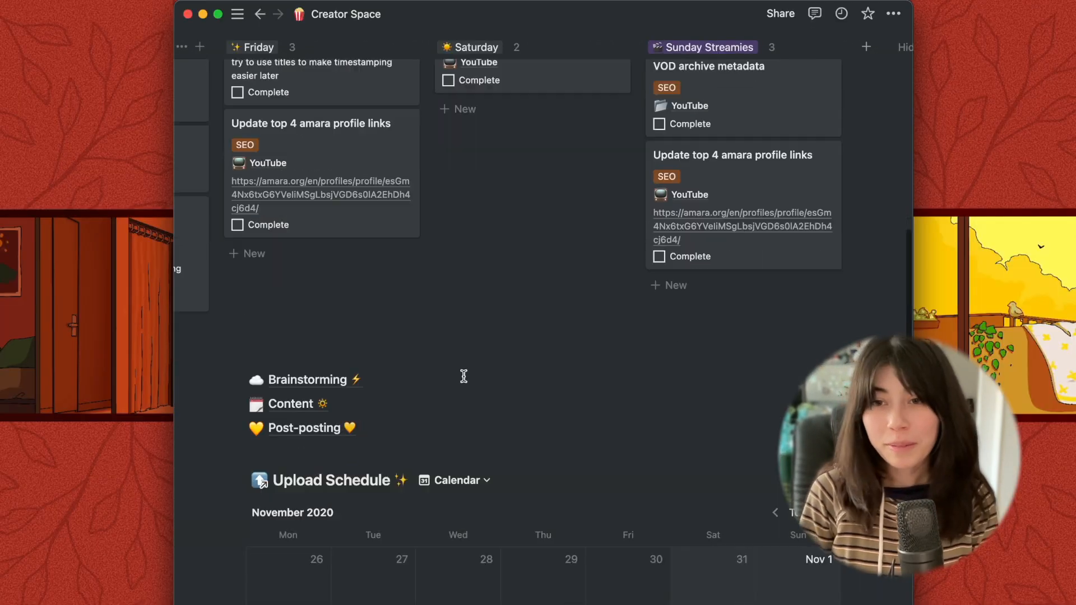
scroll(463, 376, down, 2)
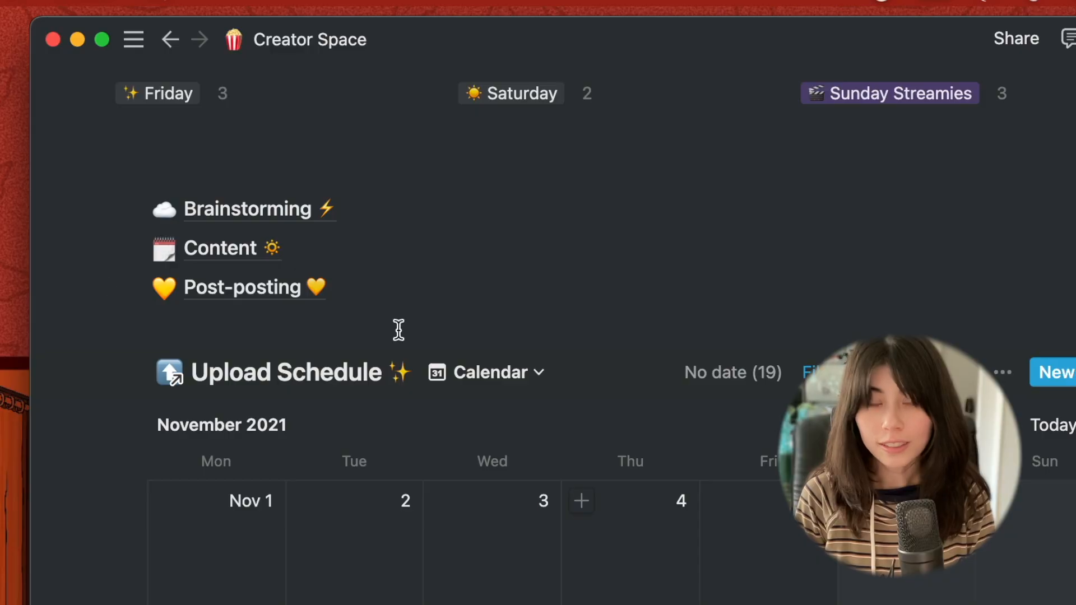
Go to the Brainstorming page and expand its Types of hooks and Trigger Questions lists
click(261, 210)
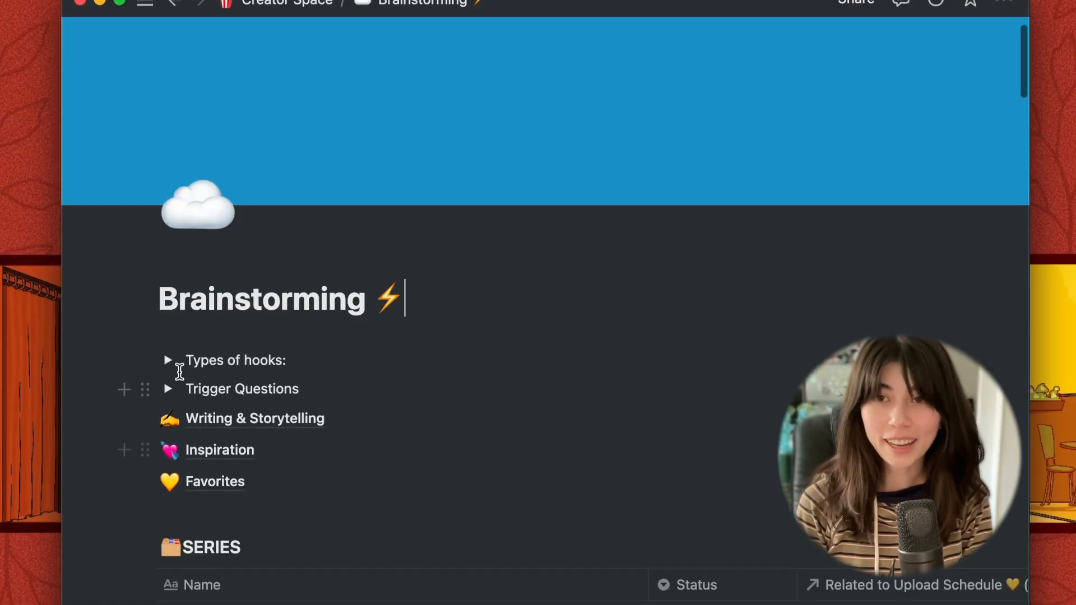
click(168, 354)
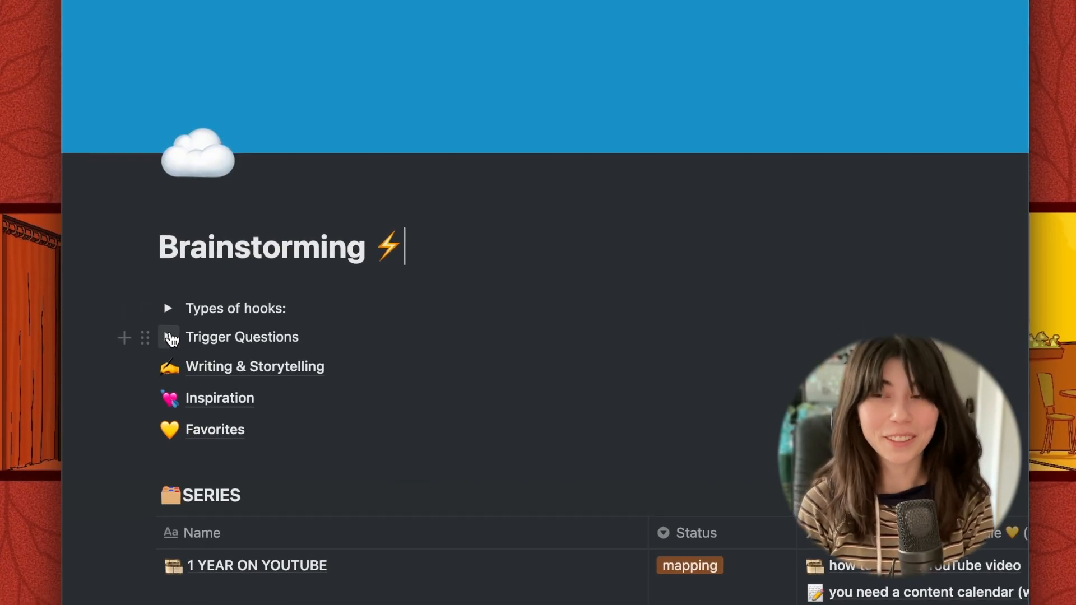
click(171, 332)
scroll(172, 322, down, 5)
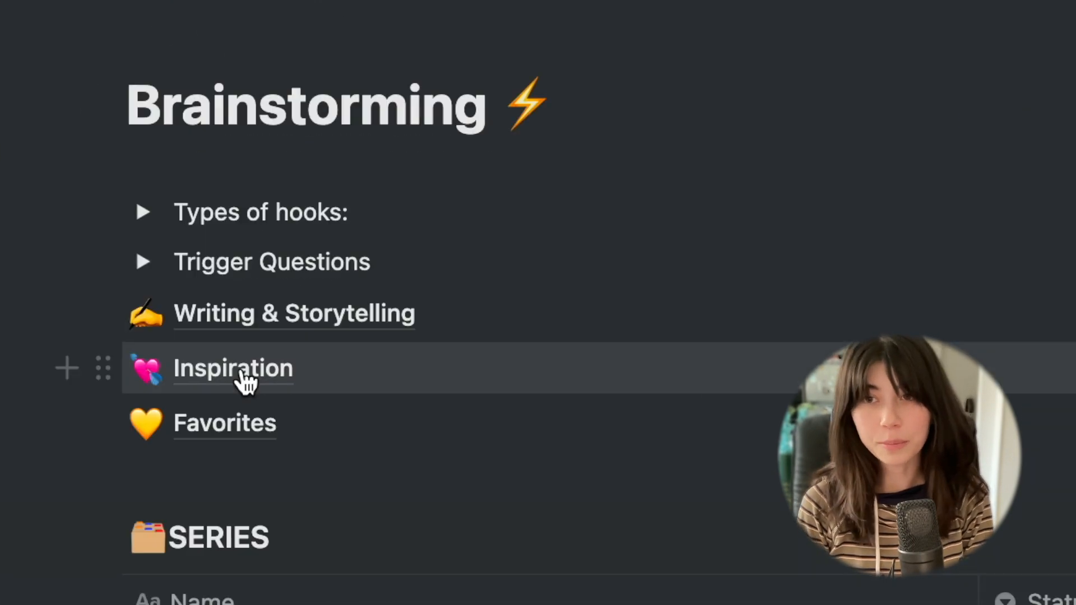
Look at the Inspiration gallery and the Favorites table
click(246, 380)
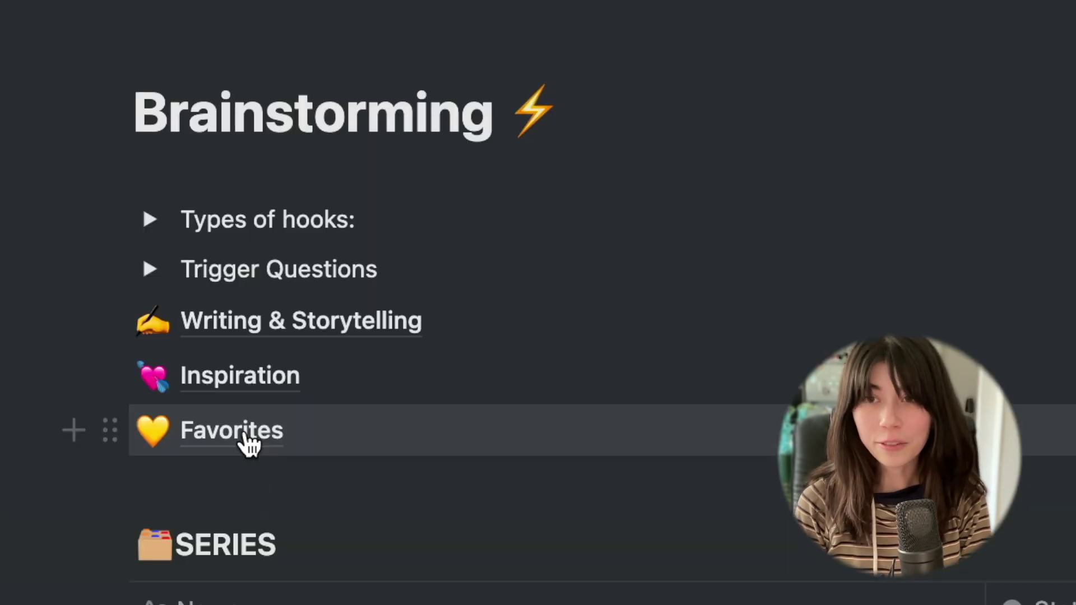
click(247, 439)
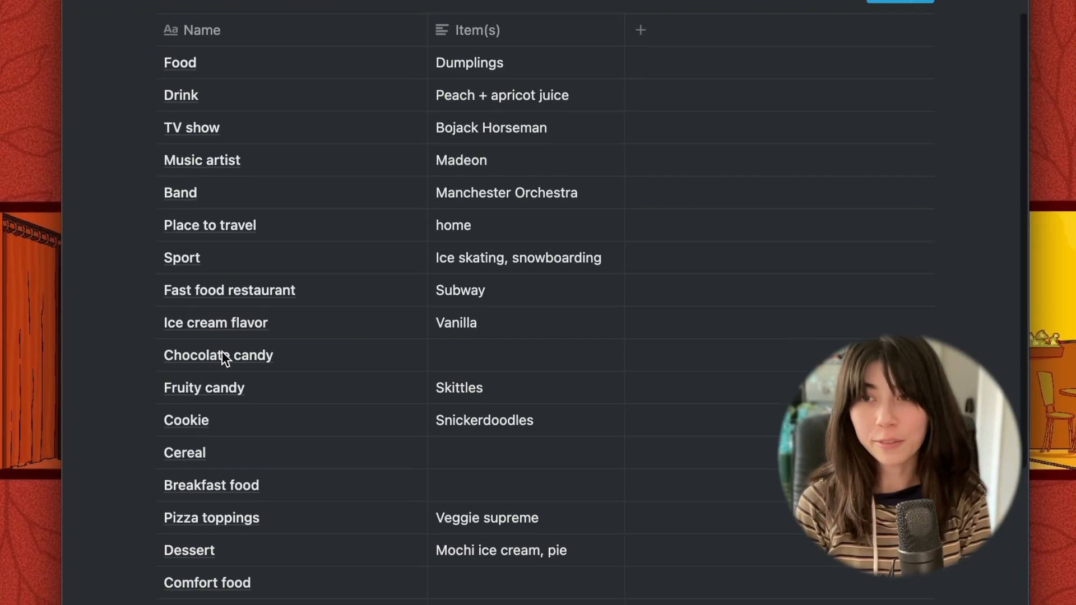
scroll(223, 357, down, 5)
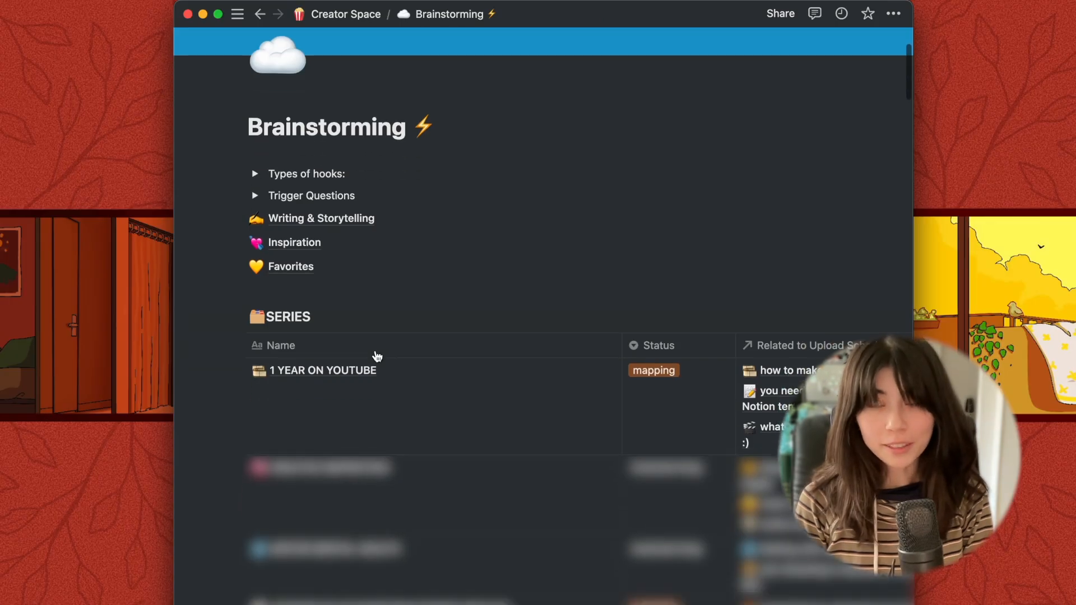
scroll(376, 356, down, 3)
scroll(376, 356, down, 3)
scroll(376, 357, down, 3)
scroll(376, 357, down, 3)
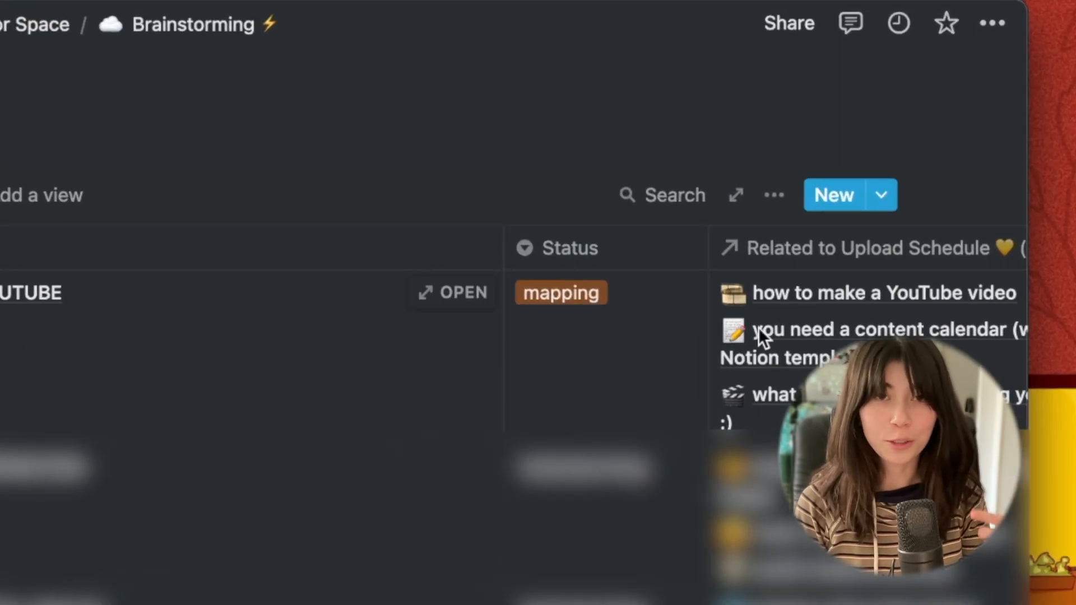
scroll(758, 330, right, 4)
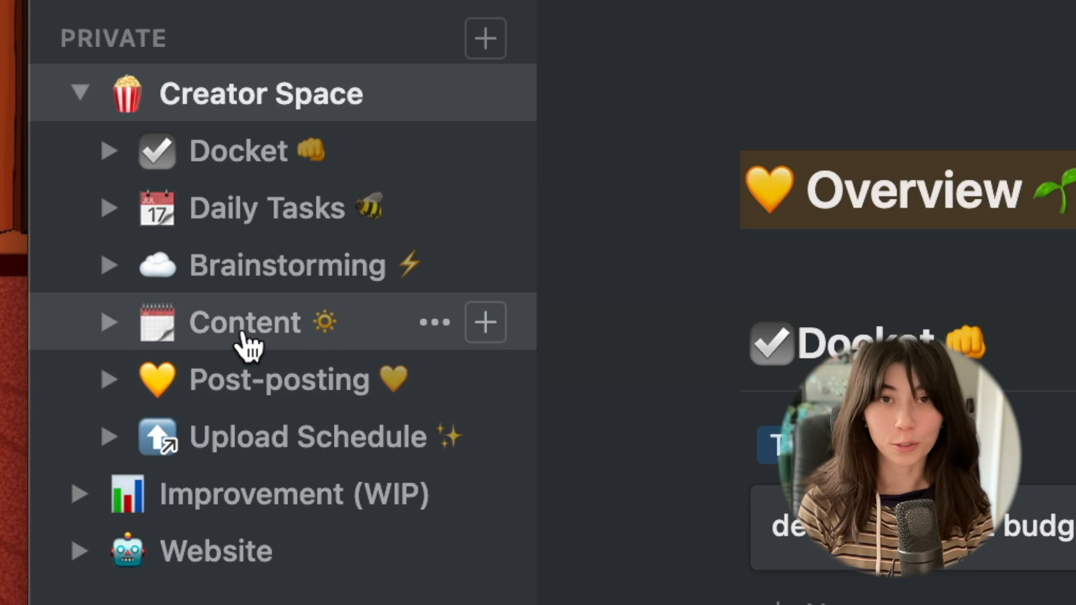
Go to the Content page and expand the November awareness-months list at the Movember bullet
click(249, 341)
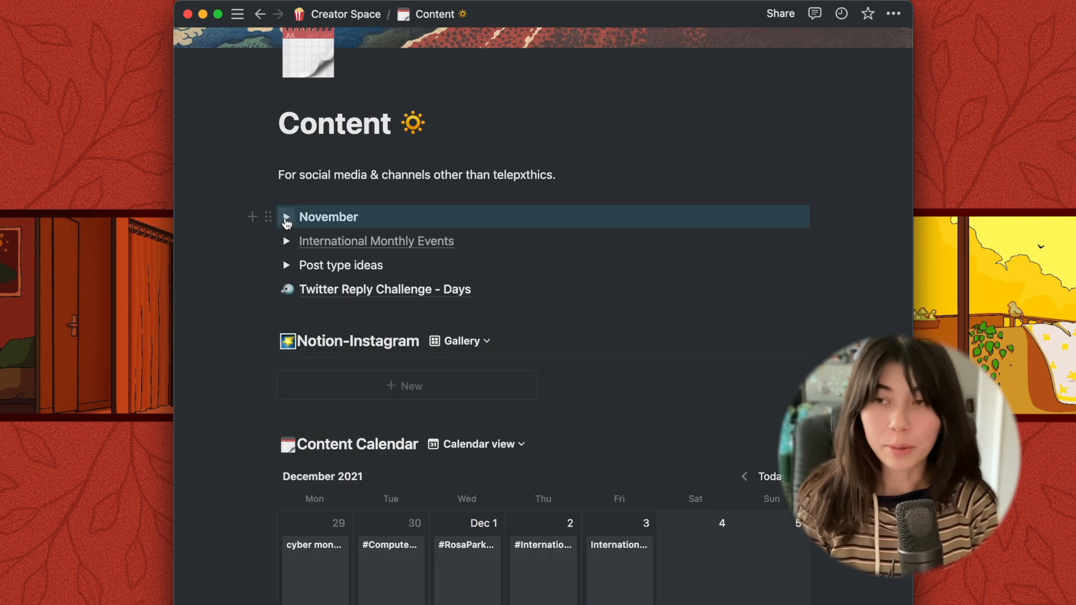
click(287, 218)
click(414, 294)
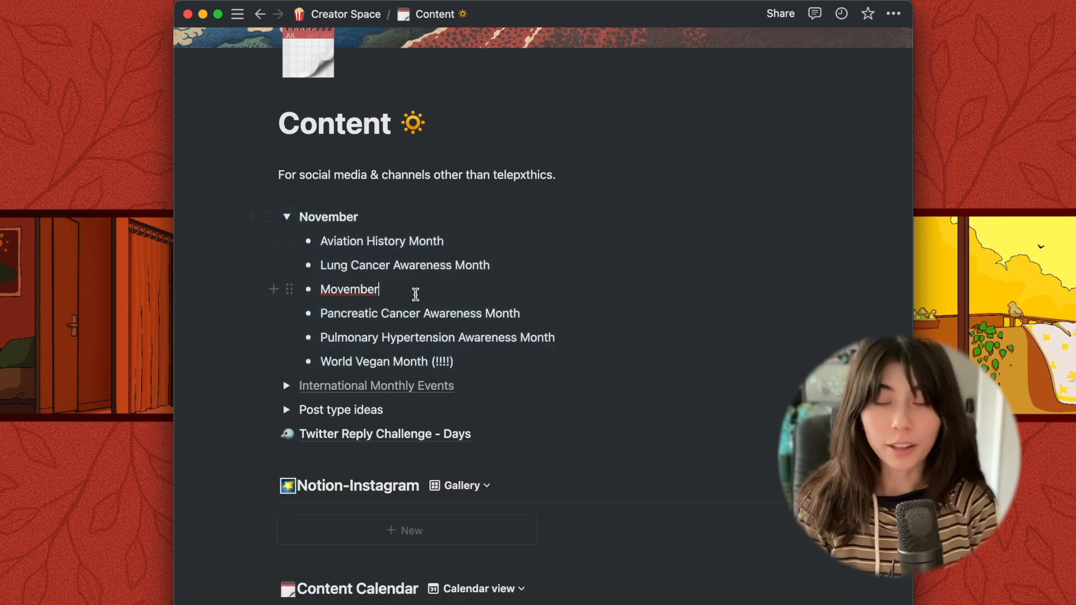
Expand the Post type ideas list and return from a post preview to the gallery
click(287, 409)
scroll(287, 409, down, 3)
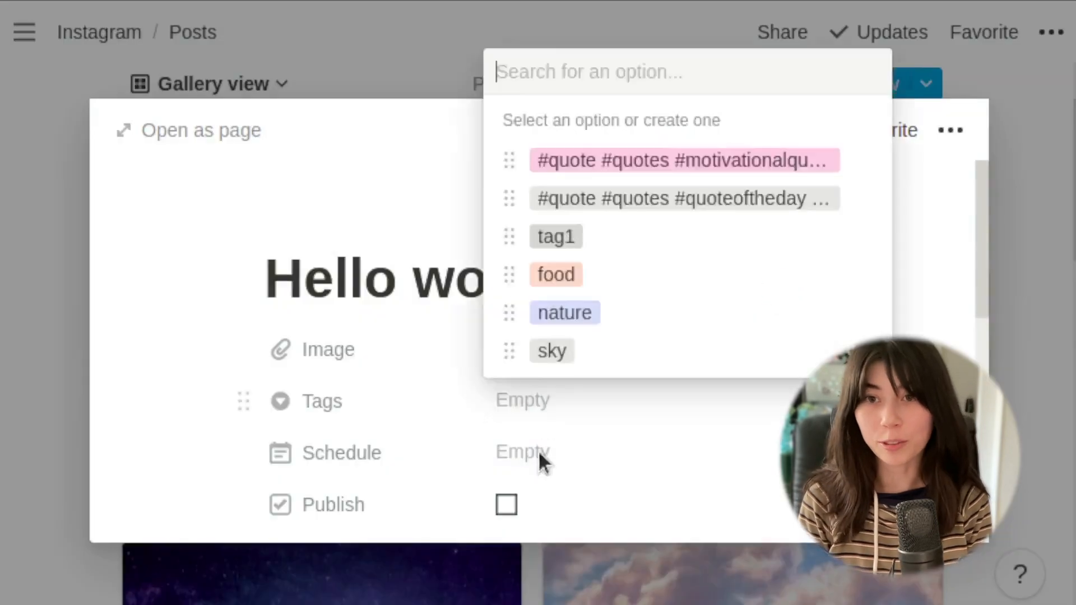
click(50, 336)
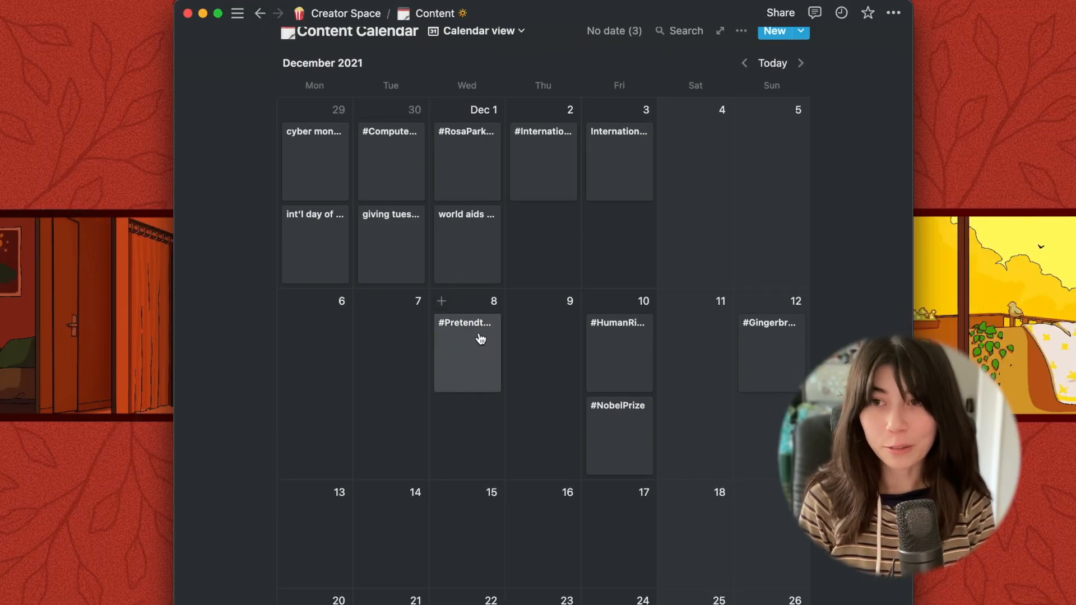
scroll(575, 165, up, 2)
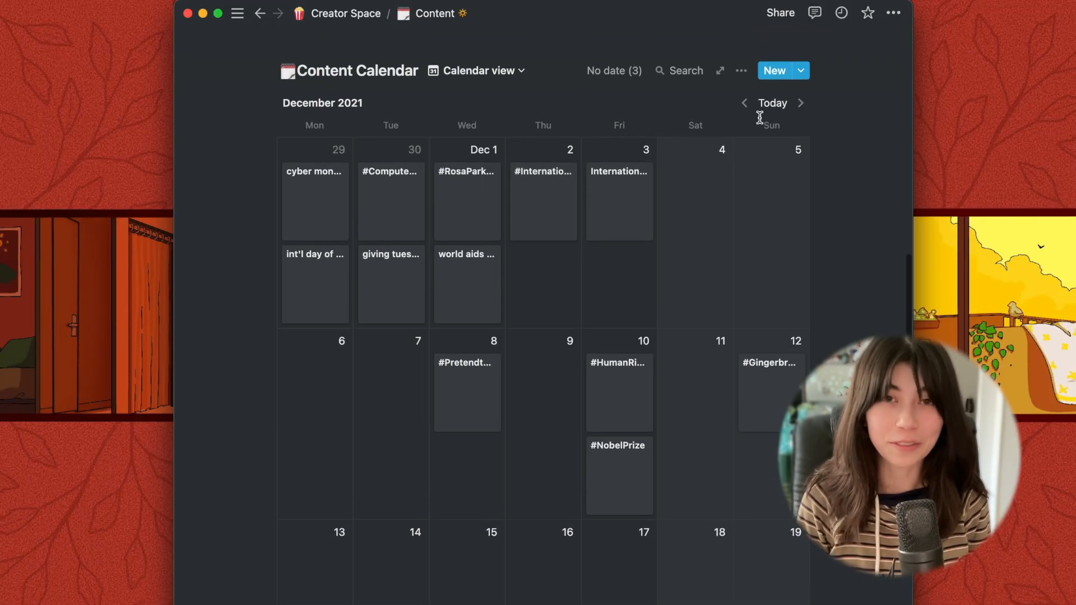
Move the Content Calendar back to November 2021 and show the New entry templates
click(771, 102)
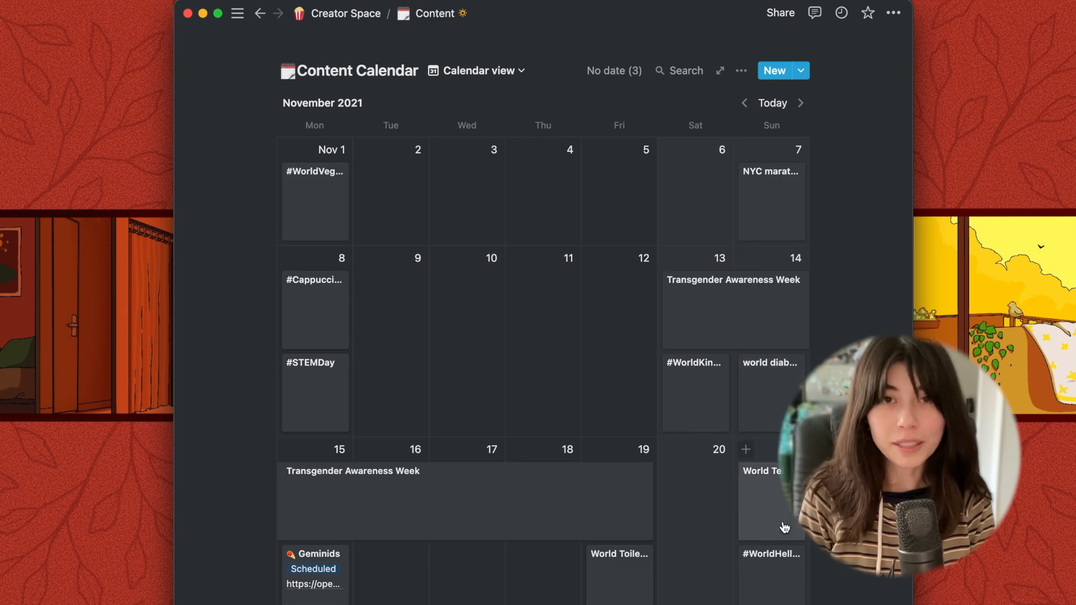
scroll(783, 526, down, 5)
scroll(782, 535, down, 2)
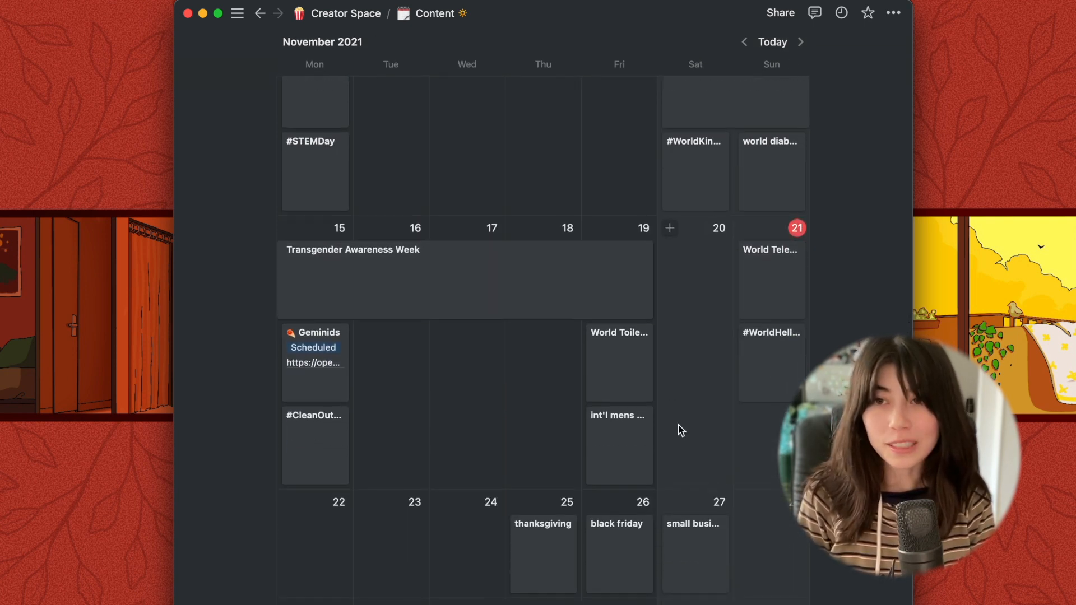
scroll(608, 415, up, 5)
click(778, 138)
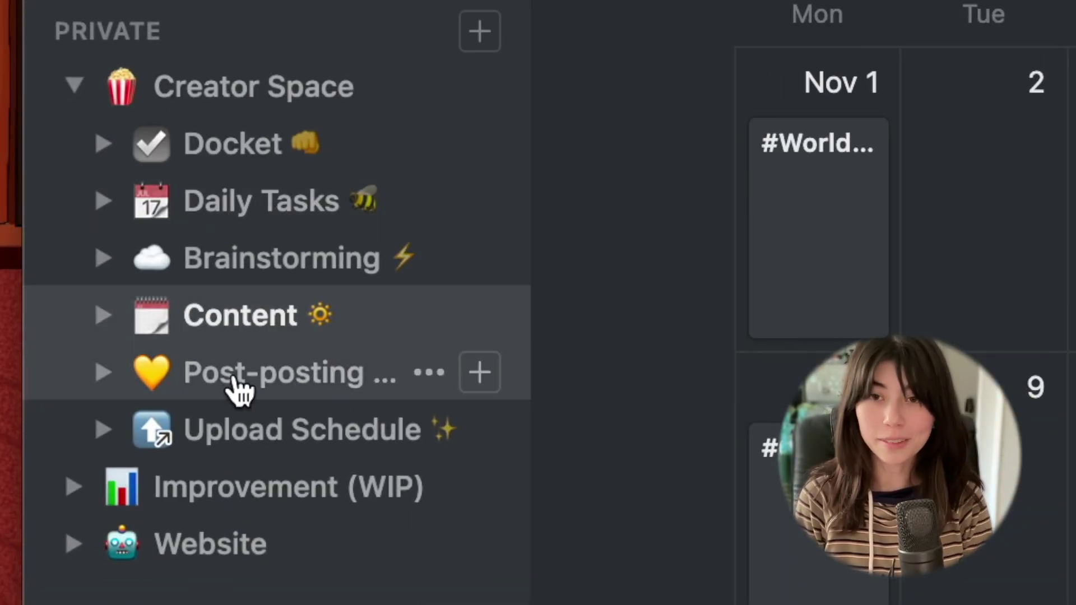
From Post-posting, view Description Templates and its thursdays w/ telepathics template
click(243, 383)
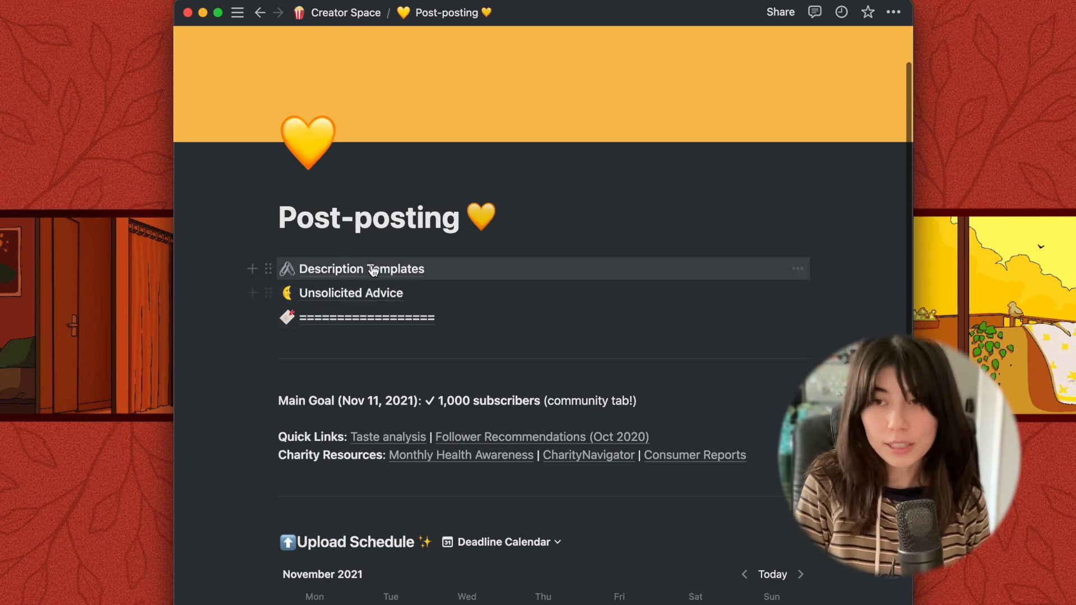
click(373, 270)
click(353, 370)
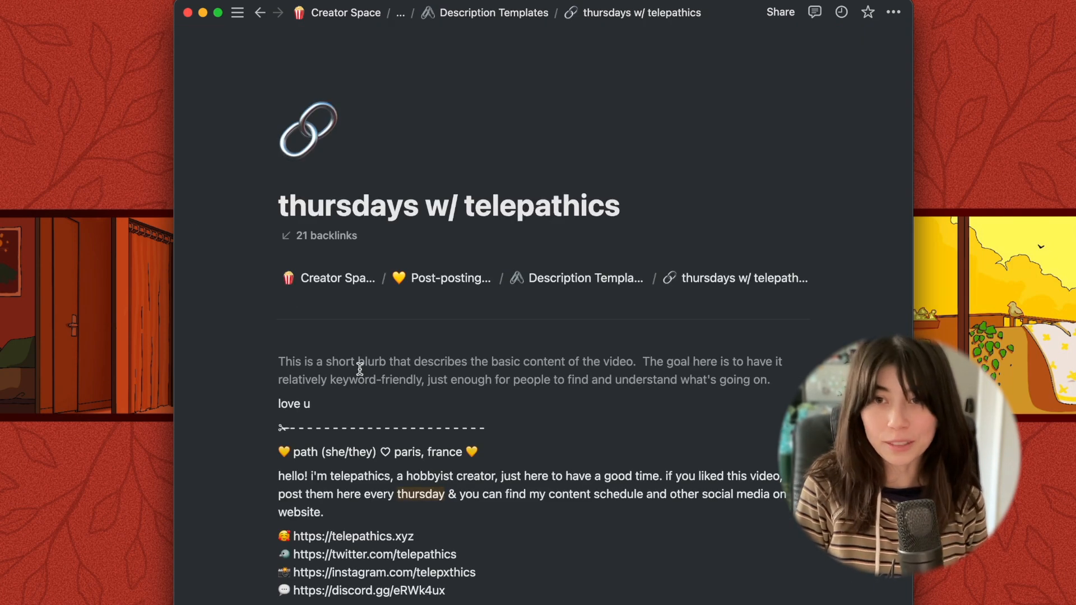
scroll(358, 370, down, 12)
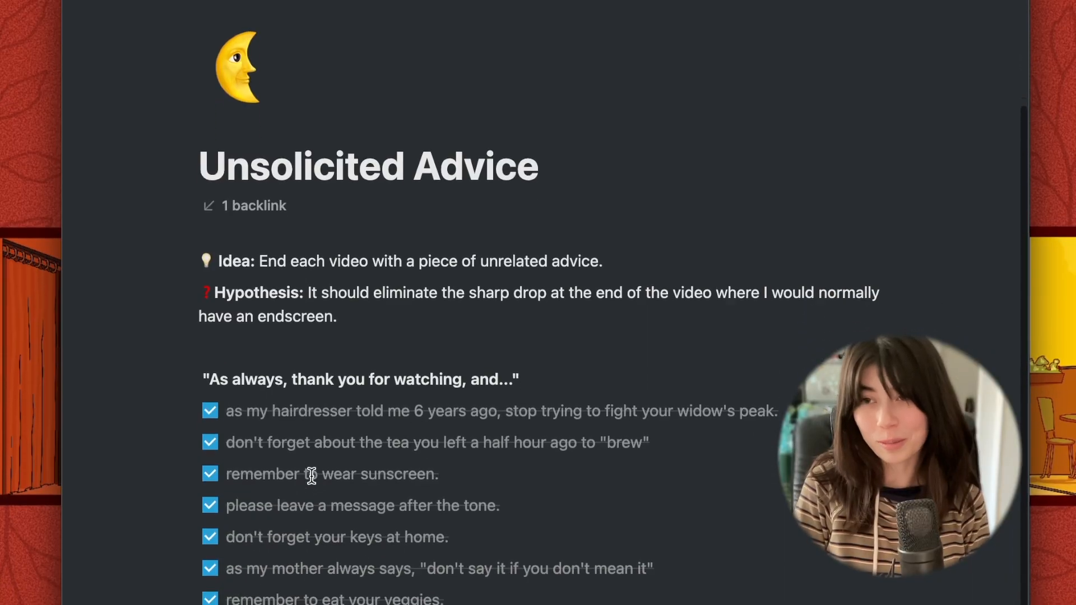
scroll(312, 474, down, 3)
Check off a used advice line in the Unsolicited Advice checklist
click(211, 550)
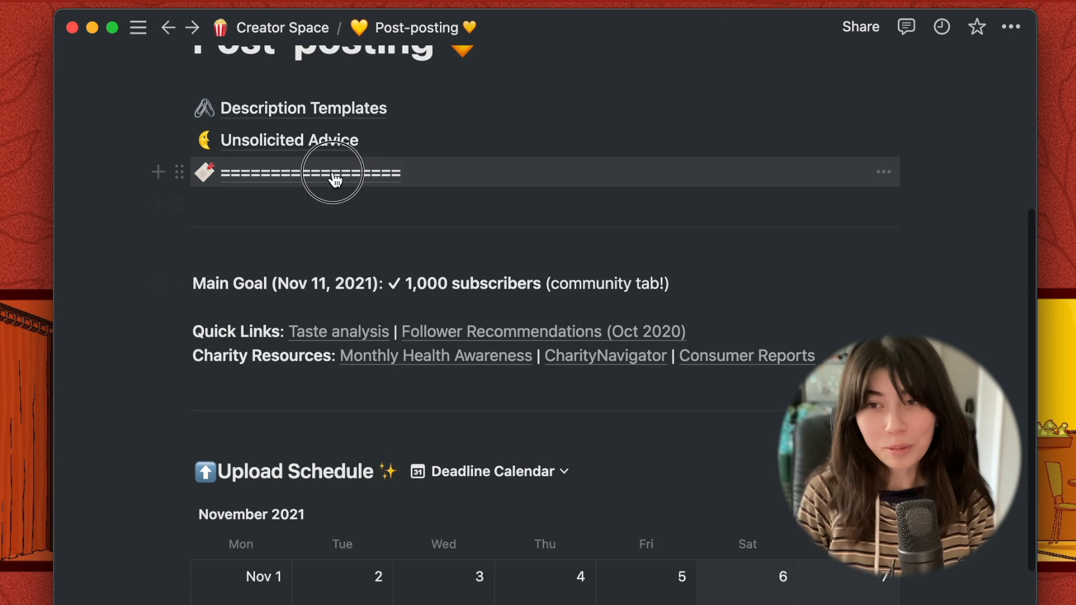
View the '=====' subpage with its February 2022 calendar of video ideas
click(335, 174)
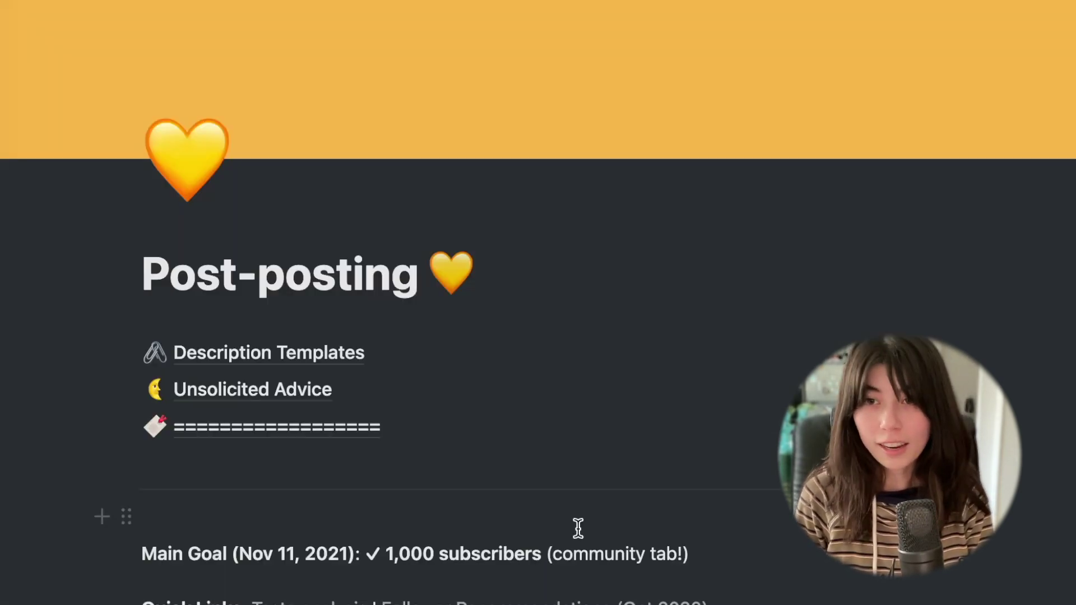
scroll(577, 522, down, 4)
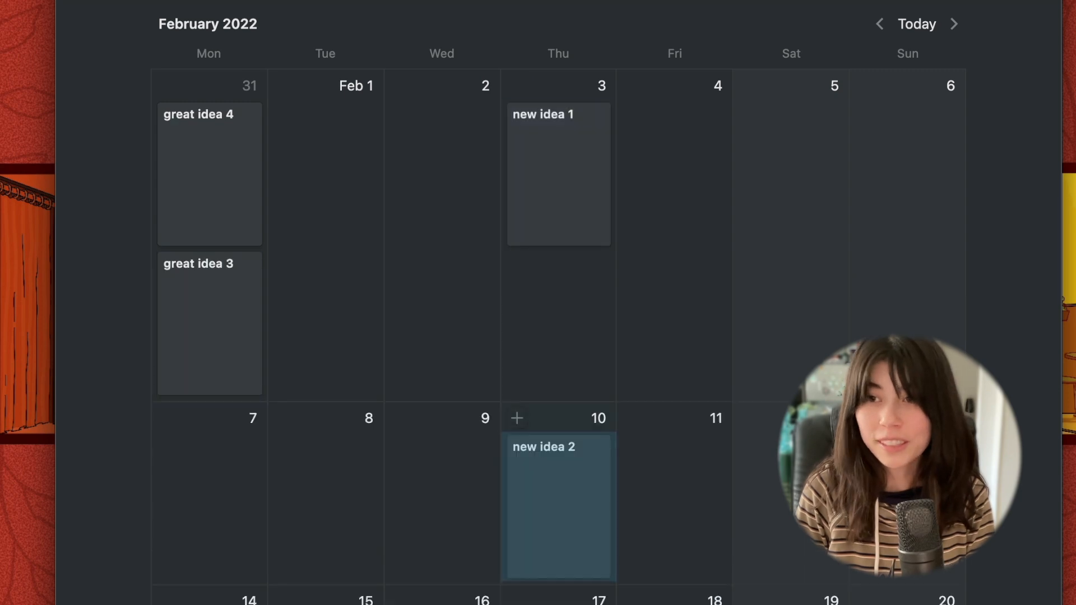
scroll(355, 575, down, 3)
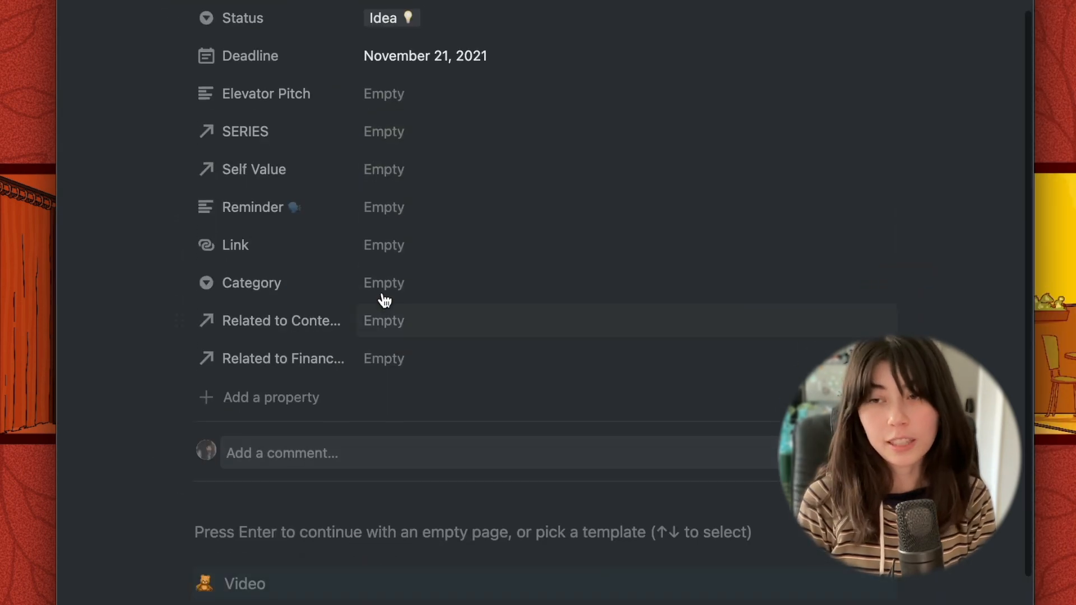
Set the kiwi idea's Category to Pets & Animals and add its page to favorites
click(384, 282)
click(442, 403)
scroll(261, 578, up, 3)
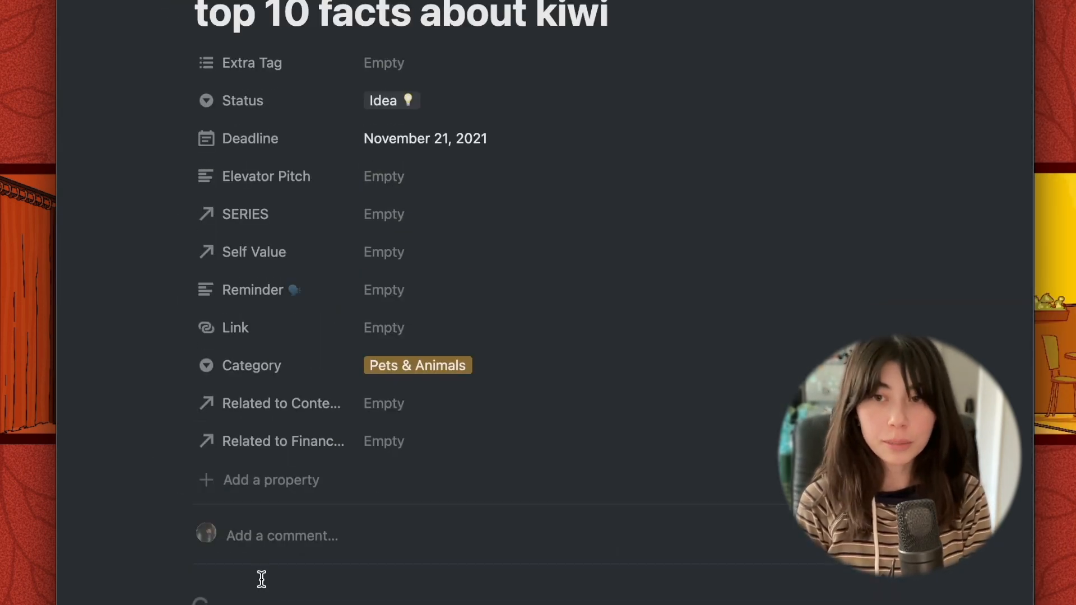
scroll(262, 579, down, 4)
scroll(261, 579, down, 4)
scroll(261, 579, down, 4)
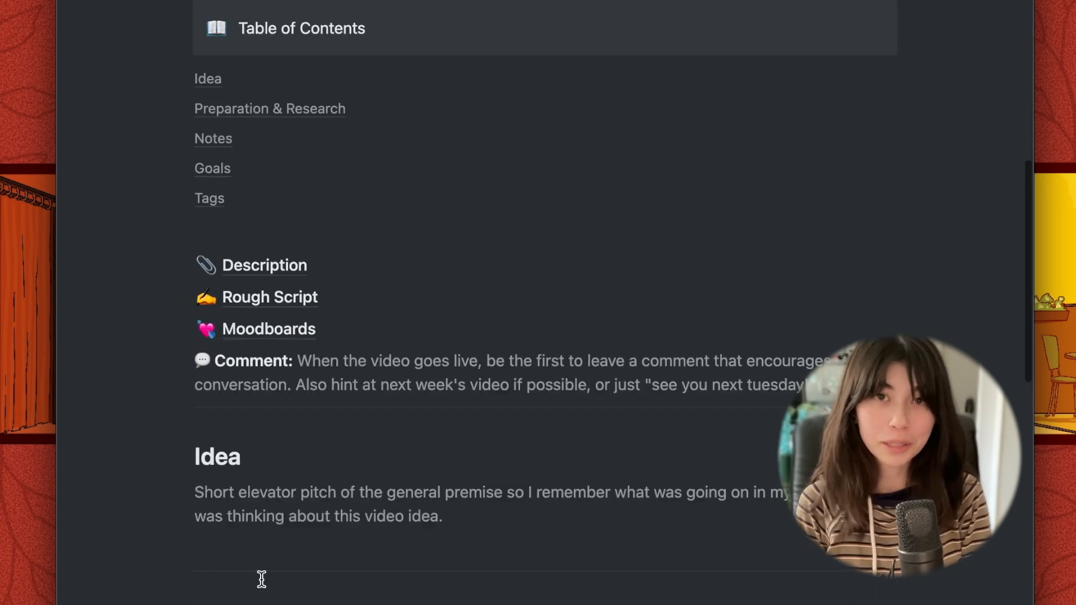
scroll(261, 579, down, 2)
scroll(261, 578, down, 5)
scroll(261, 578, down, 5)
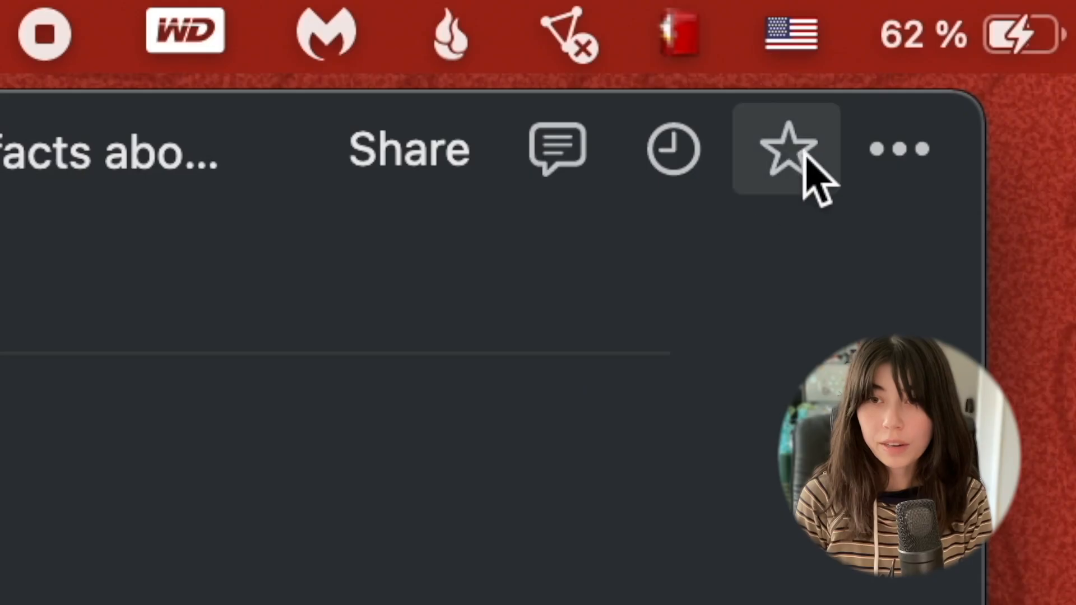
click(789, 144)
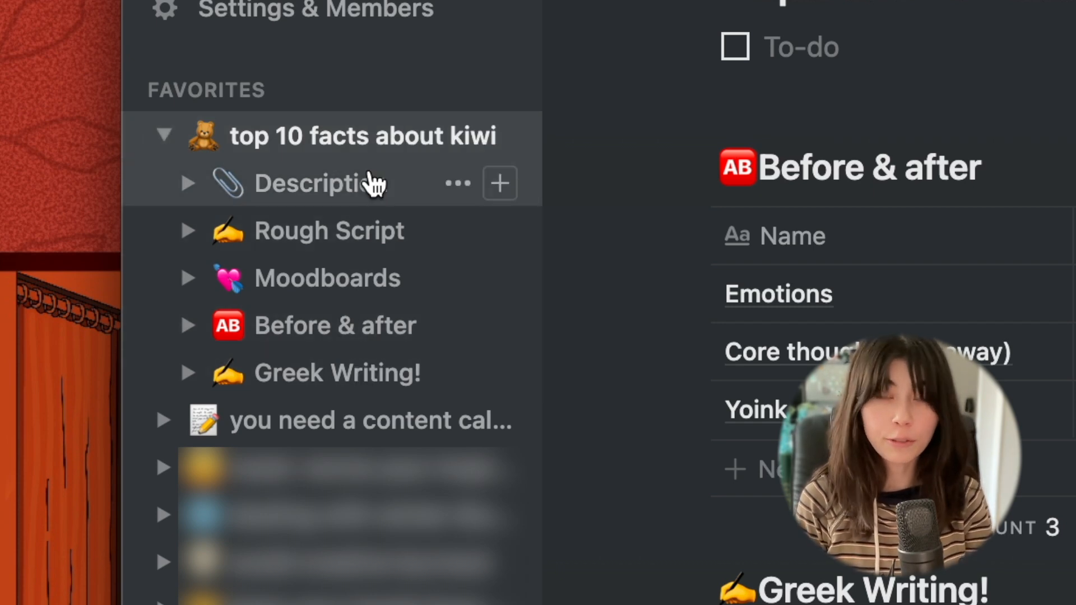
View the kiwi video's Description subpage from its Favorites entry
click(373, 193)
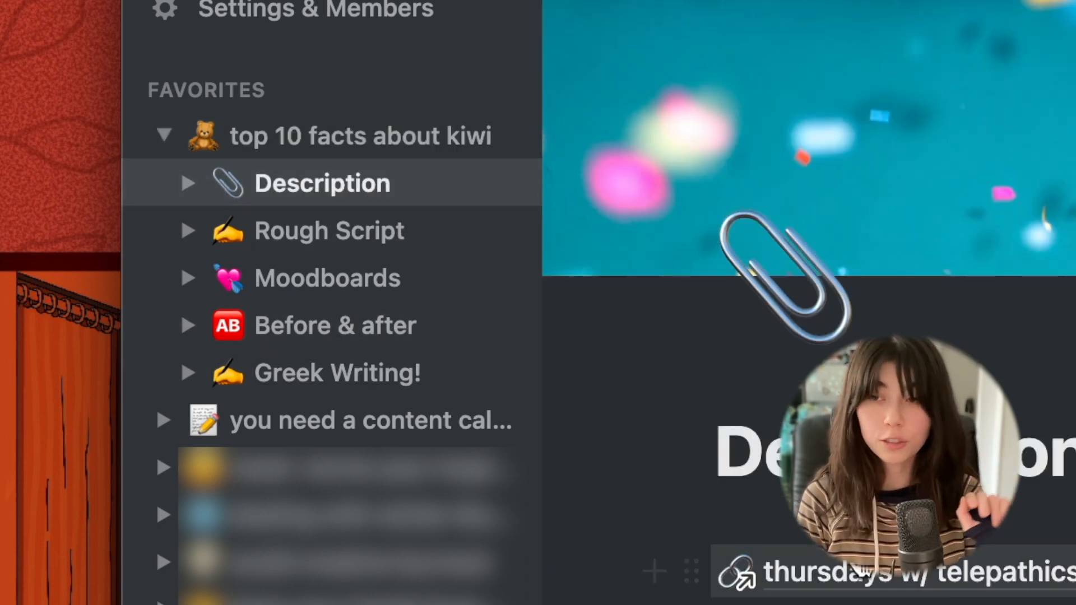